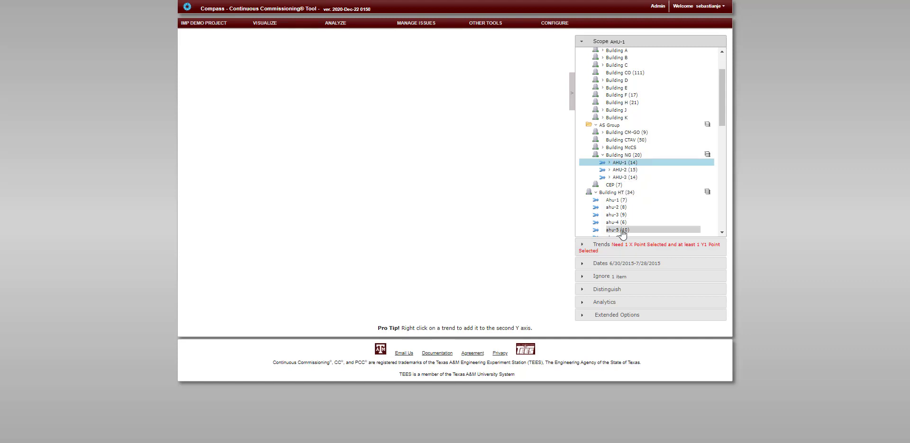
# Plot Bldg NG AHU-1 DAT as the Y trend against OA Dry-bulb Temperature (NOAA) as the X point.
pyautogui.click(622, 252)
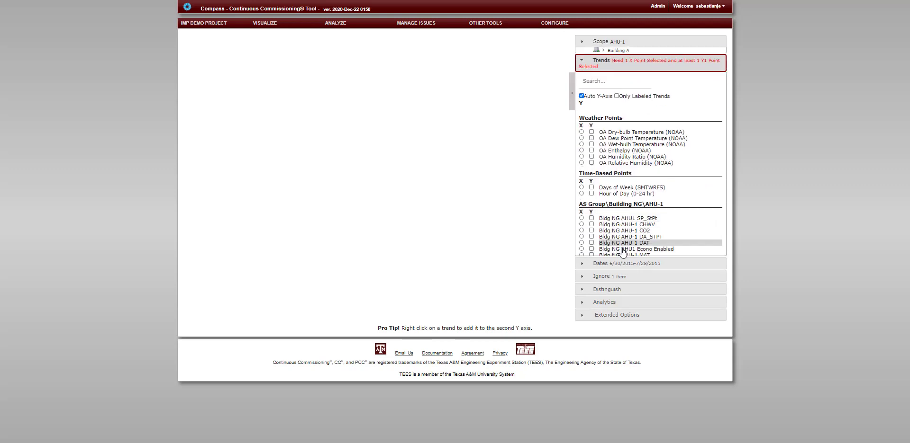
pyautogui.click(591, 126)
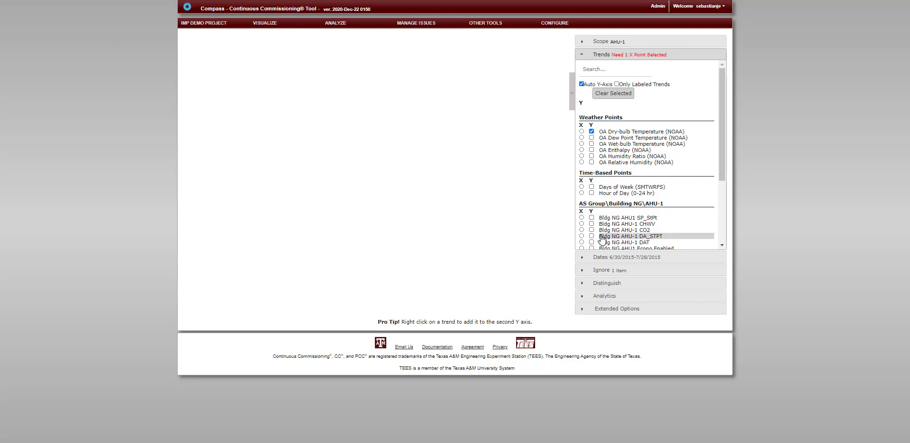
pyautogui.click(581, 132)
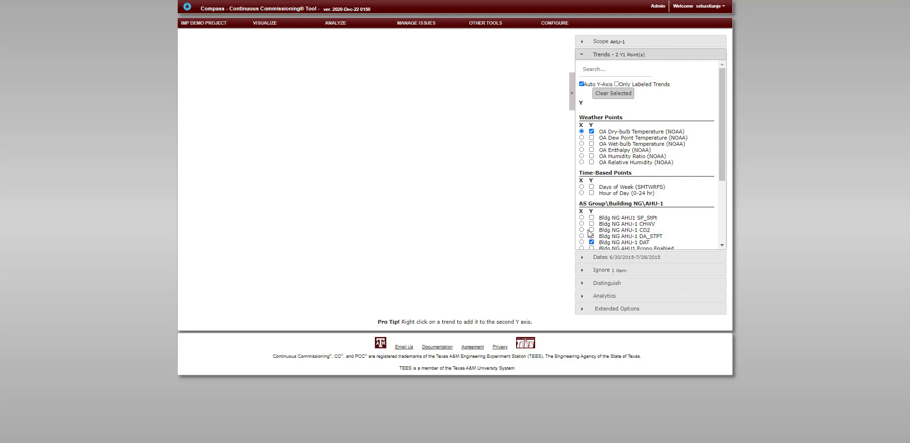
pyautogui.click(591, 131)
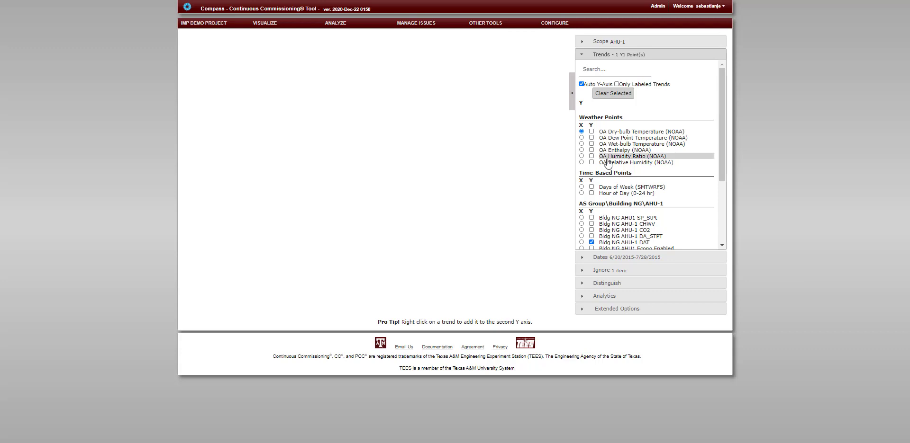
# Set the plot's date range to the previous 90 days ending 07/31/2014.
pyautogui.click(645, 257)
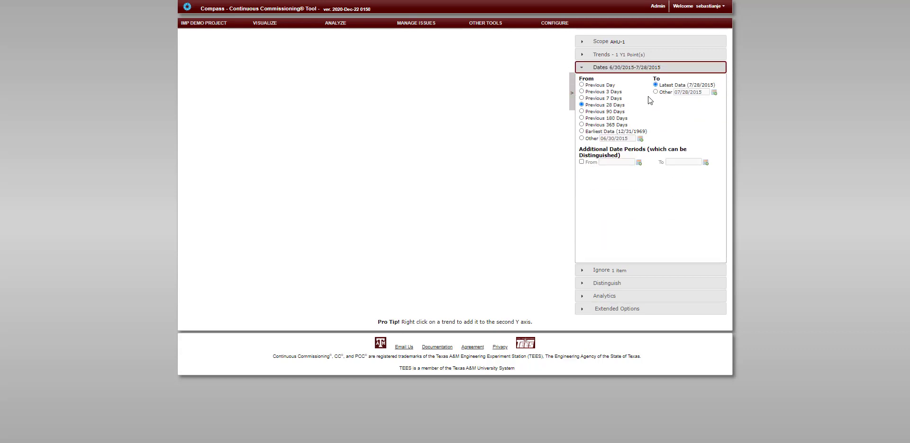
pyautogui.click(655, 91)
pyautogui.click(711, 93)
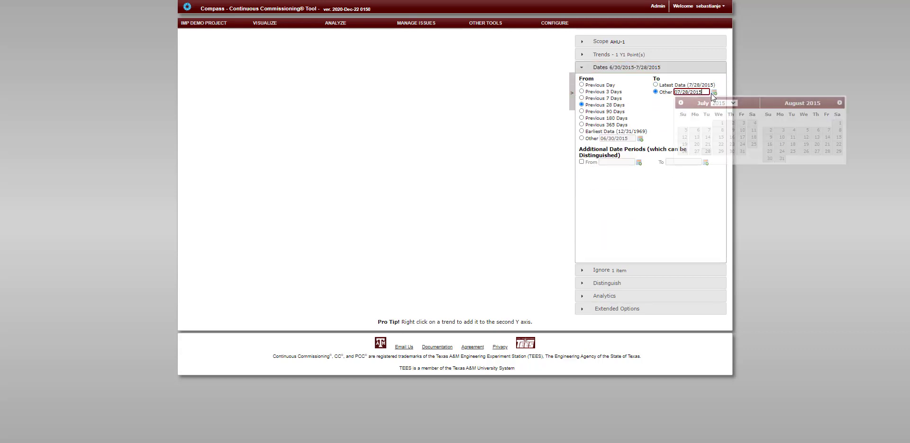
pyautogui.click(723, 103)
pyautogui.click(723, 167)
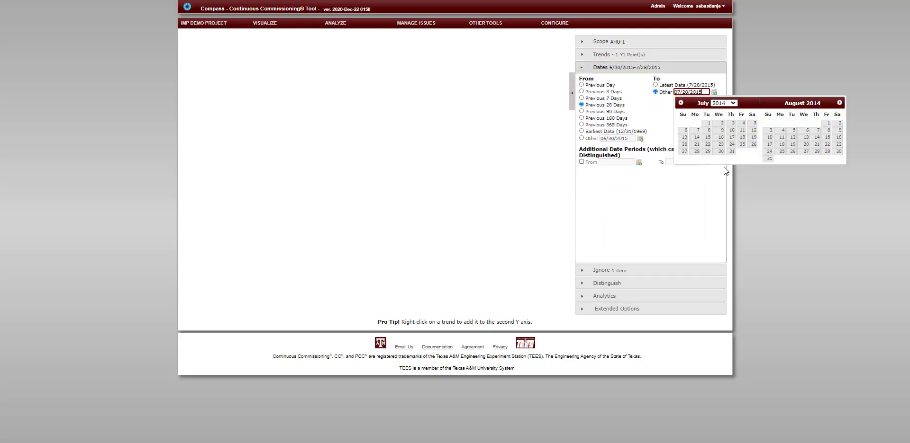
pyautogui.click(731, 152)
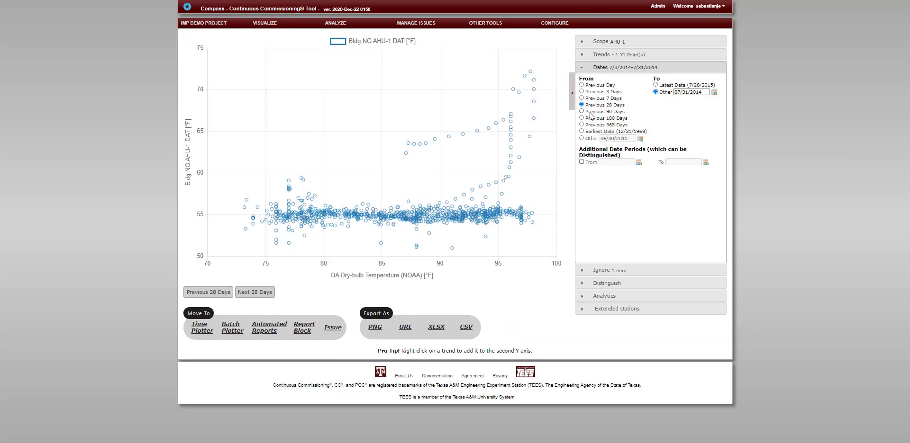
pyautogui.click(589, 113)
# Toggle ignoring of AHU Off data off and back on, and ignore the first 1 hour of Off-to-On transitions.
pyautogui.click(611, 273)
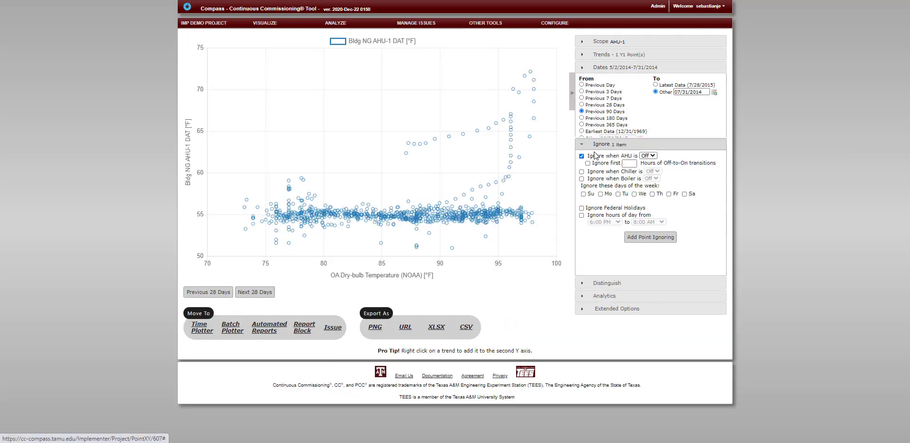
pyautogui.click(582, 92)
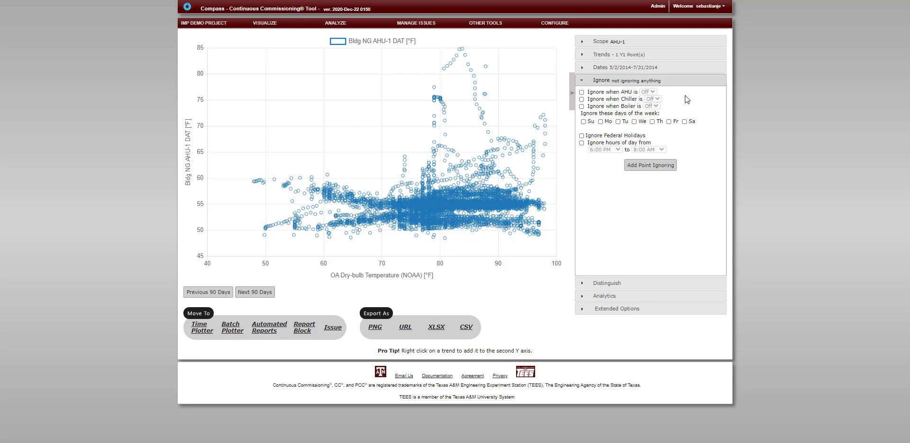
pyautogui.click(582, 92)
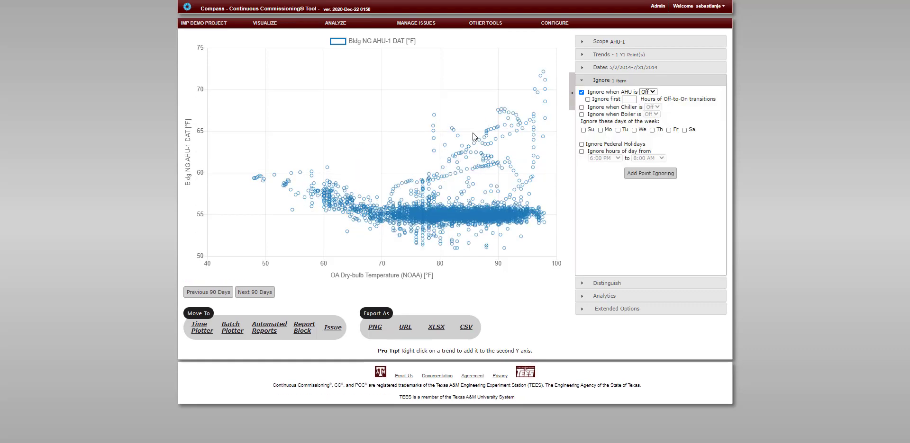
pyautogui.click(587, 100)
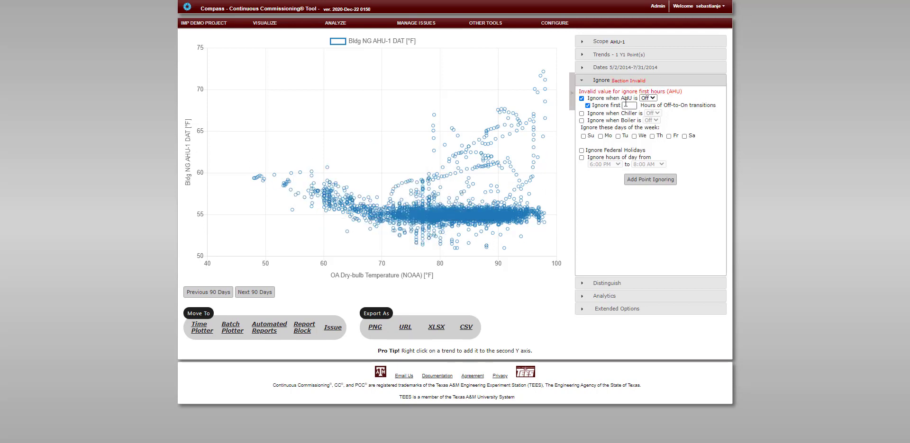
pyautogui.click(680, 115)
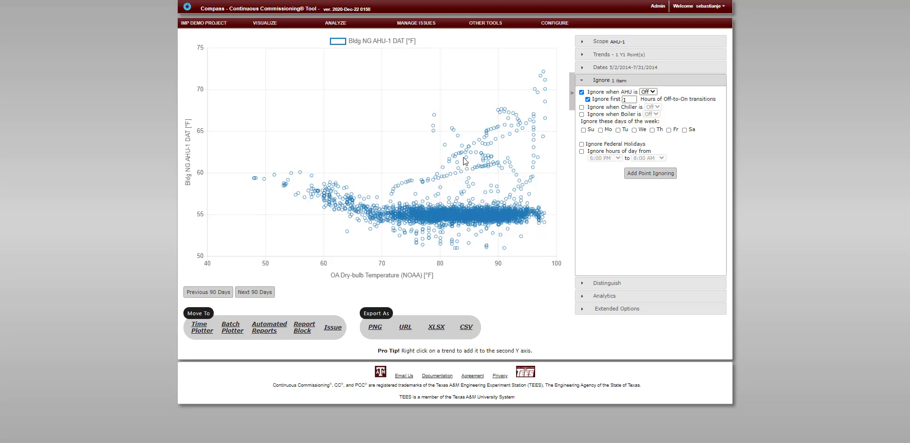
# Ignore Sundays, Saturdays, federal holidays and the hours from 6:00 PM to 8:00 AM.
pyautogui.click(584, 131)
pyautogui.click(684, 131)
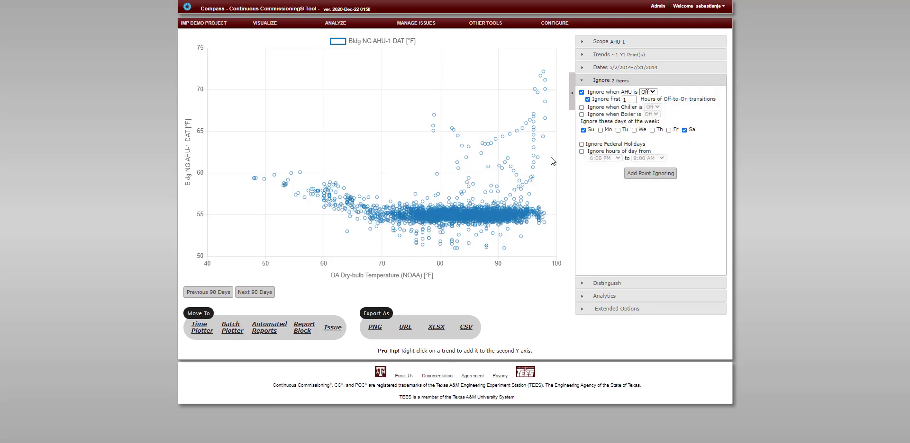
pyautogui.click(582, 144)
pyautogui.click(581, 152)
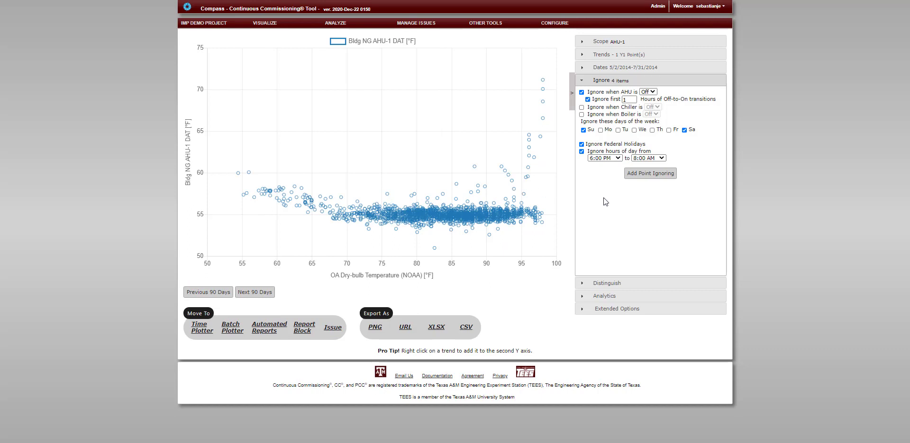
pyautogui.click(650, 174)
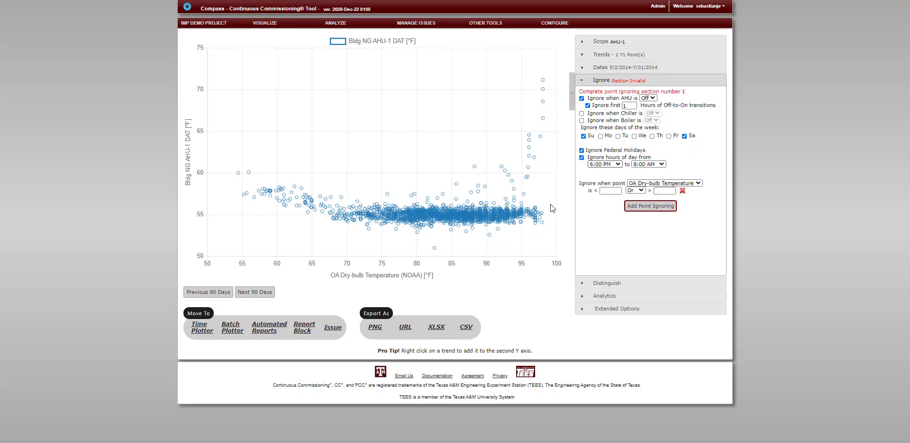
pyautogui.click(687, 184)
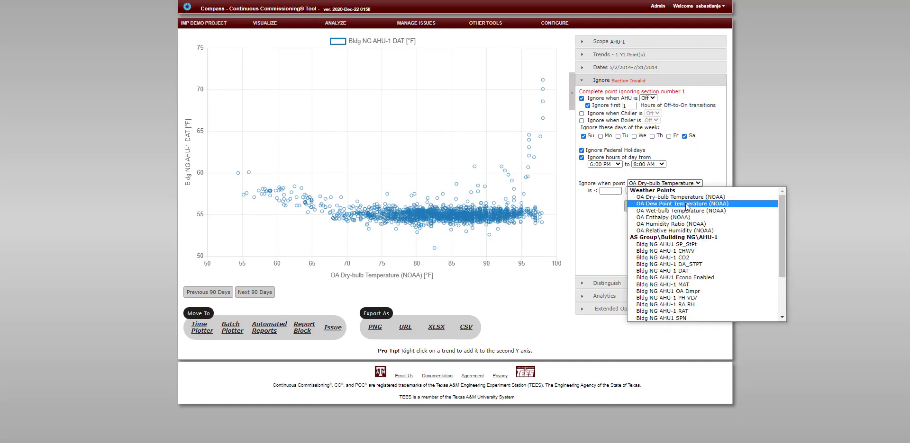
pyautogui.click(629, 197)
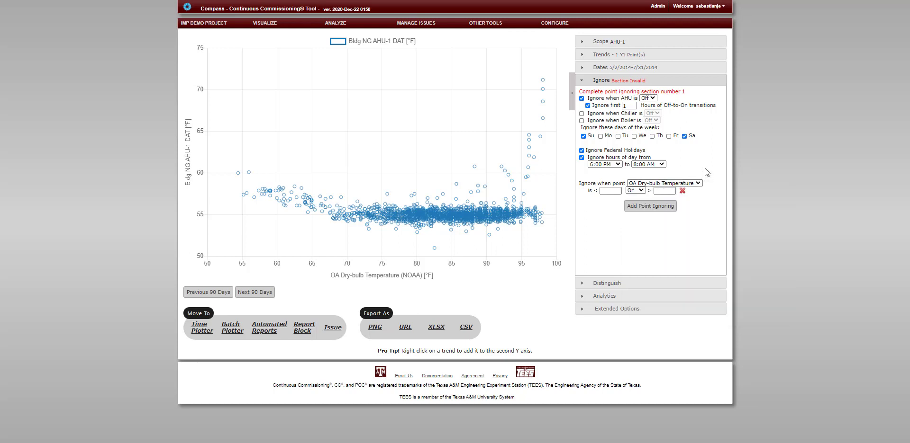
pyautogui.click(640, 190)
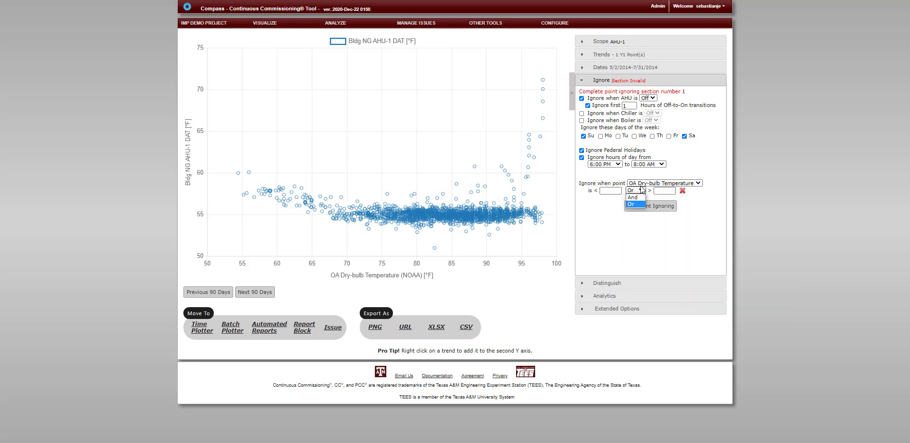
pyautogui.click(687, 170)
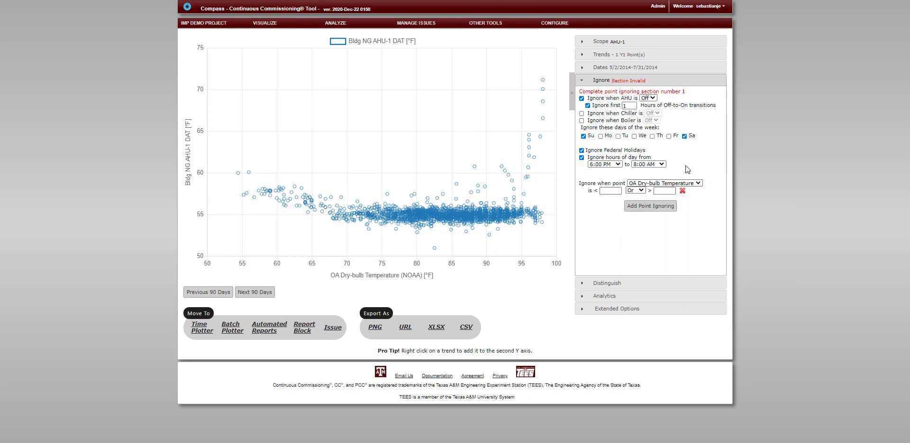
pyautogui.click(660, 209)
pyautogui.click(683, 209)
pyautogui.click(682, 191)
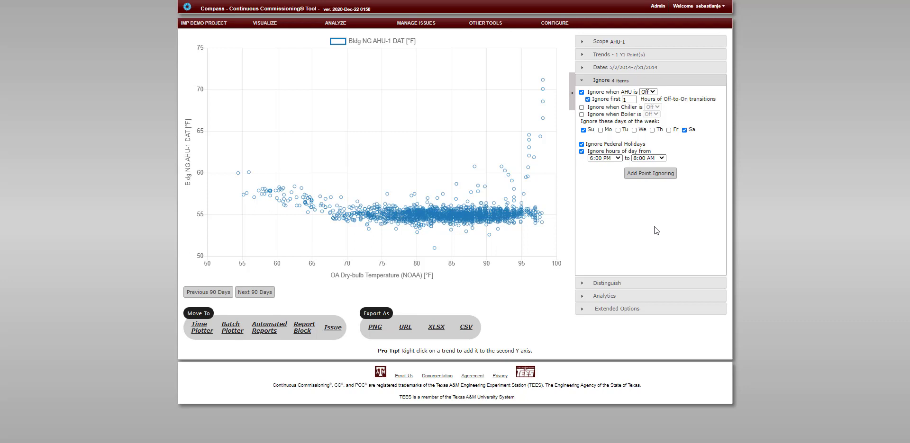
# Restrict the AHU-1 trend list to labeled trends only, comparing the labeled names with the original point names.
pyautogui.click(583, 70)
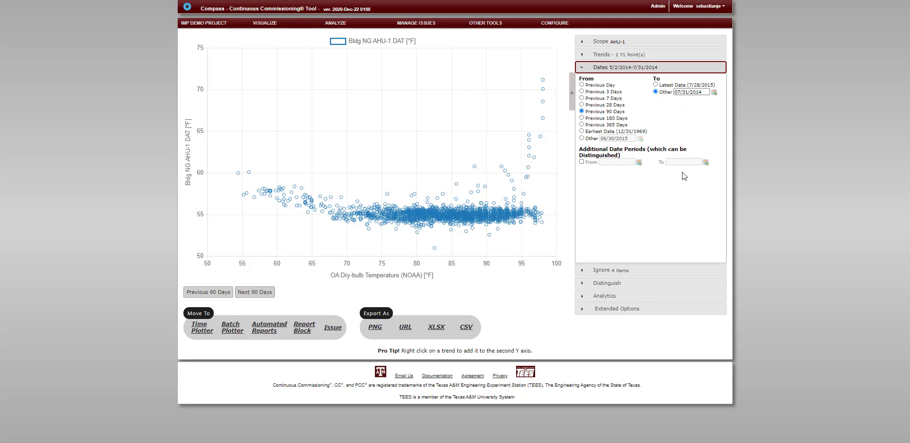
pyautogui.click(629, 58)
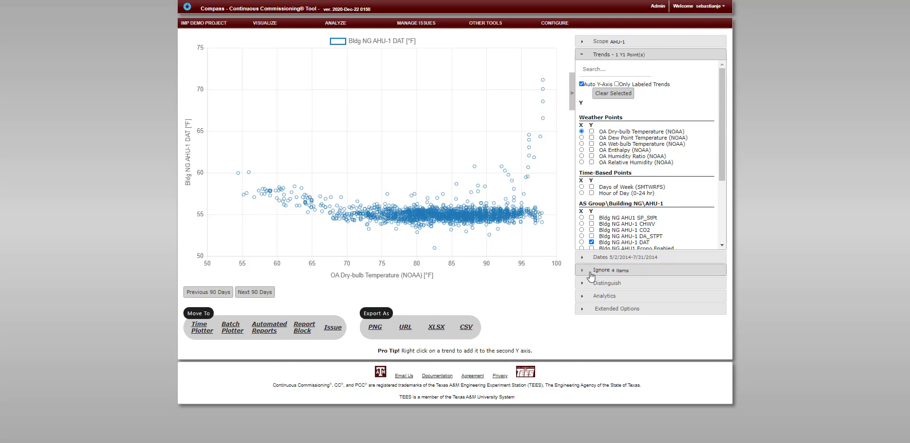
pyautogui.click(616, 85)
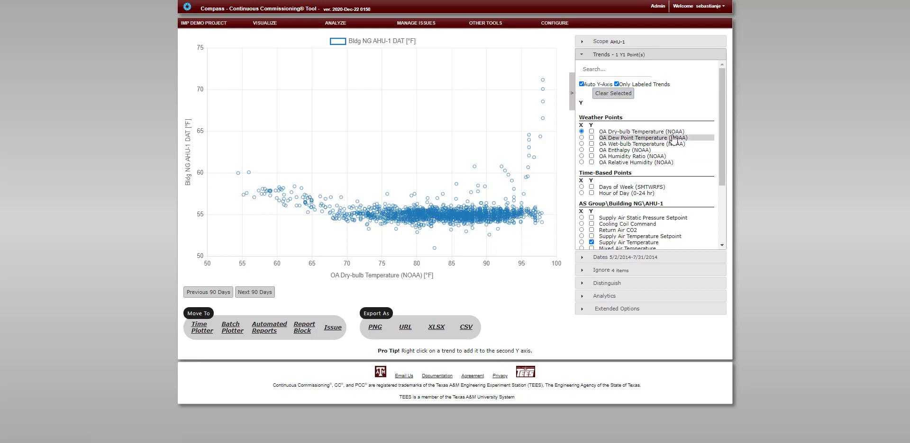
pyautogui.scroll(-1, 673, 139)
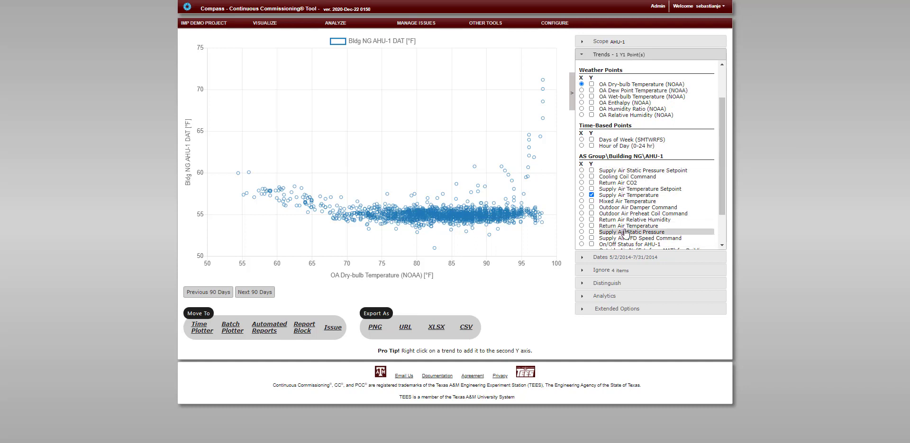
pyautogui.scroll(-1, 626, 232)
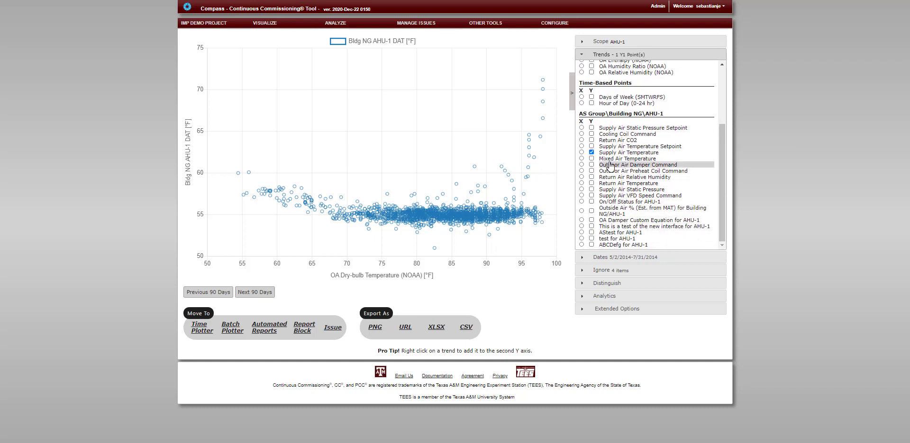
pyautogui.scroll(1, 626, 173)
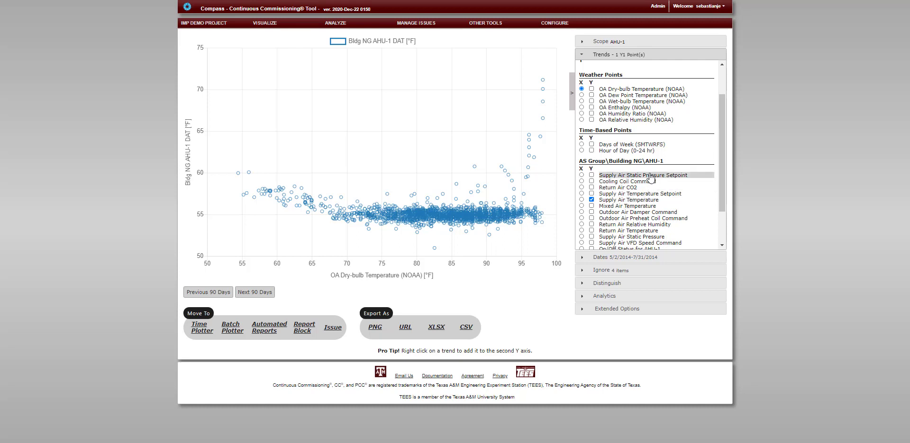
pyautogui.scroll(1, 668, 189)
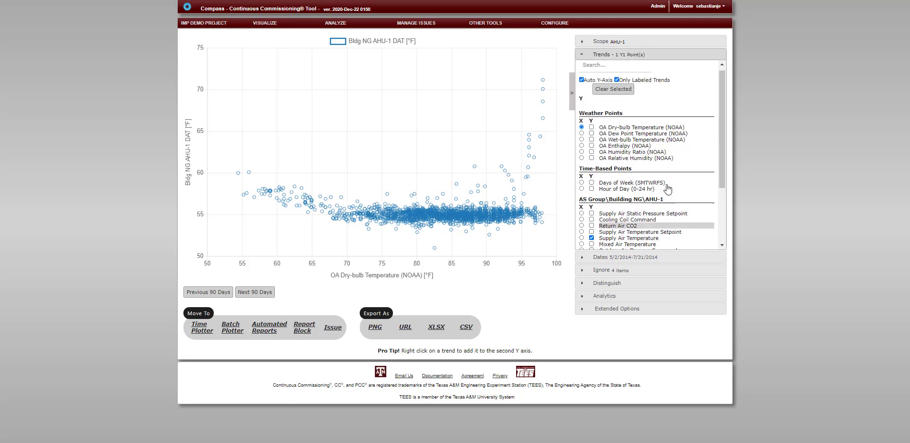
pyautogui.click(616, 84)
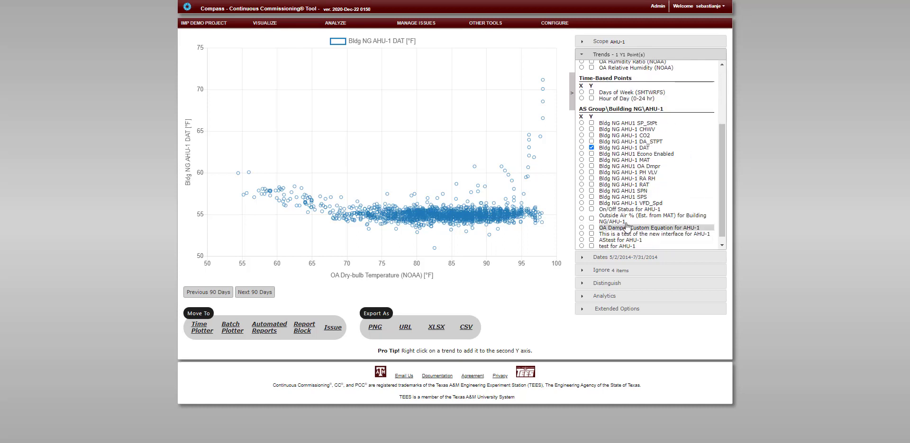
pyautogui.click(615, 84)
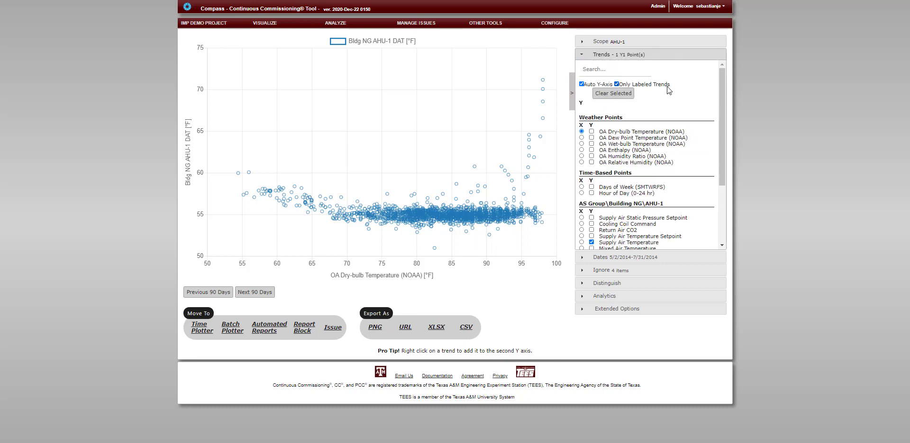
pyautogui.scroll(-3, 664, 150)
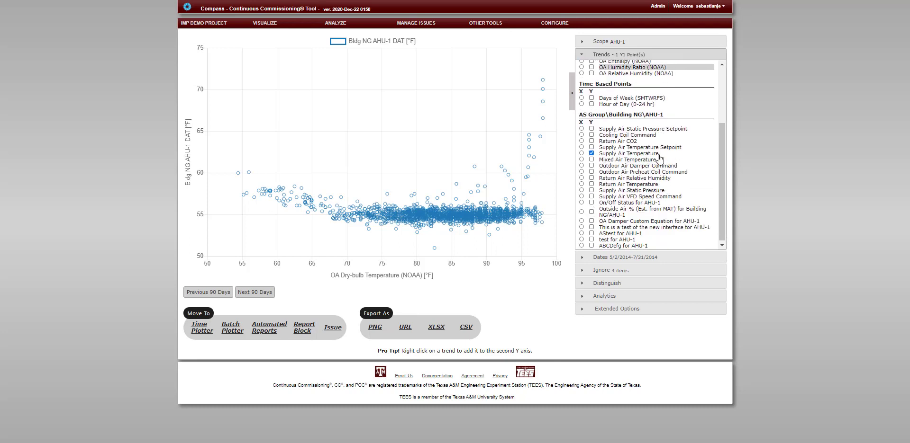
# Examine the plot's Distinguish, Analytics and Extended Options settings, including the available time alignment intervals.
pyautogui.click(645, 284)
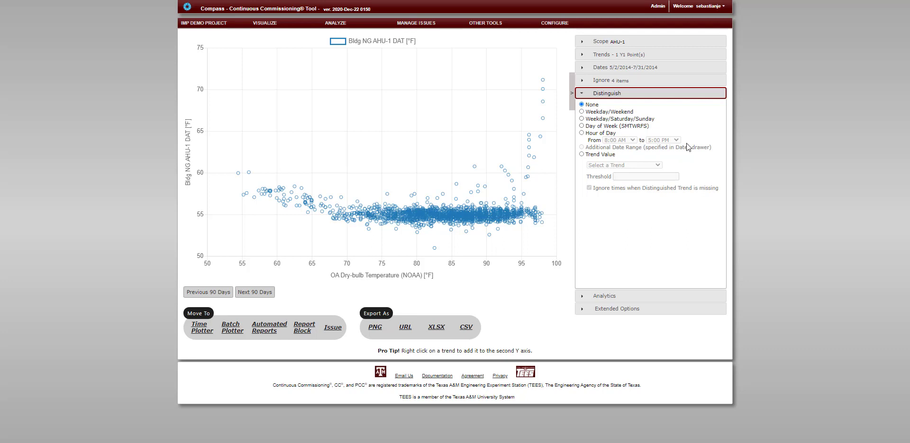
pyautogui.click(641, 296)
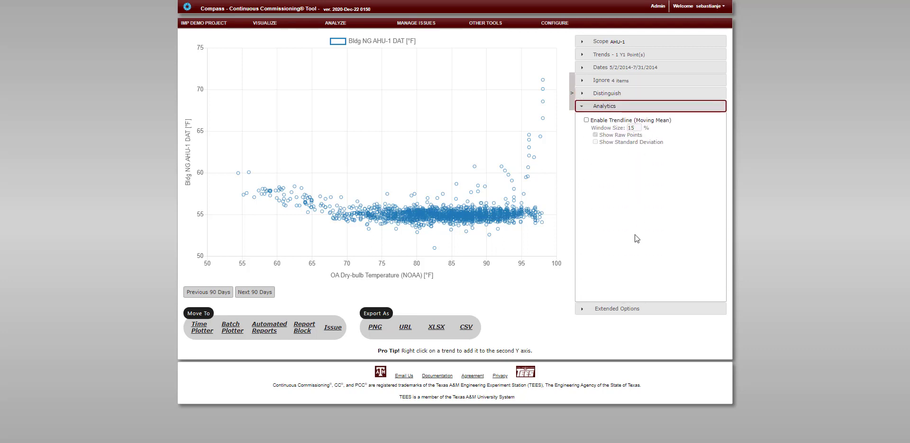
pyautogui.click(646, 308)
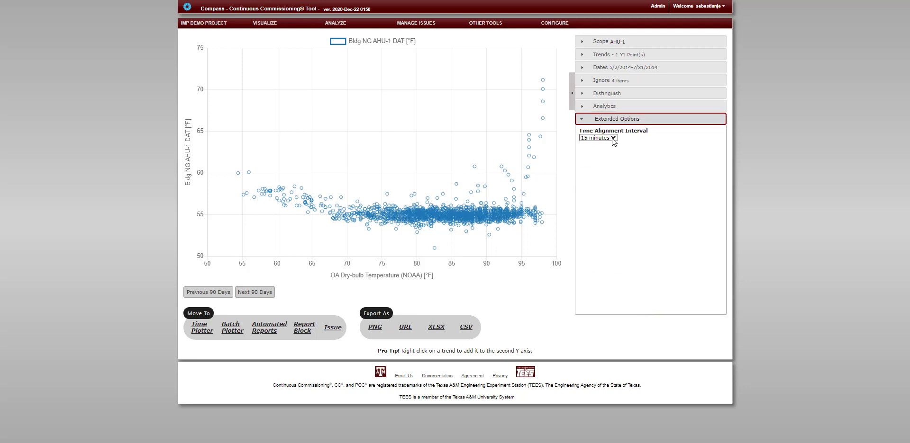
pyautogui.click(616, 138)
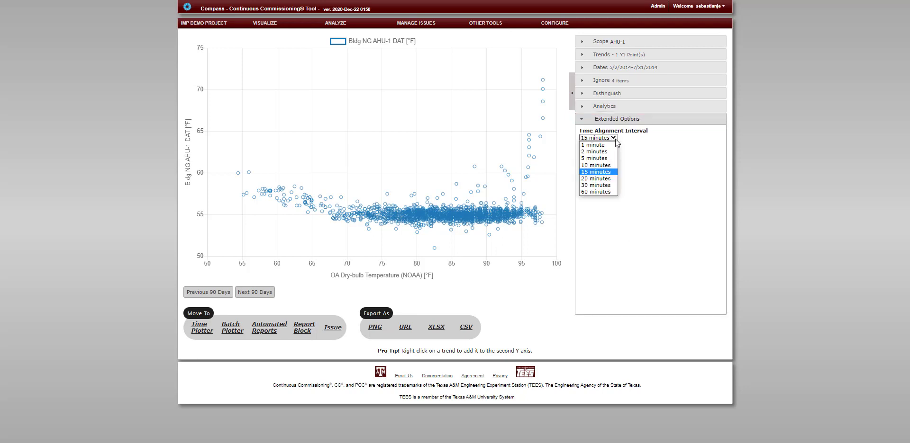
pyautogui.click(642, 143)
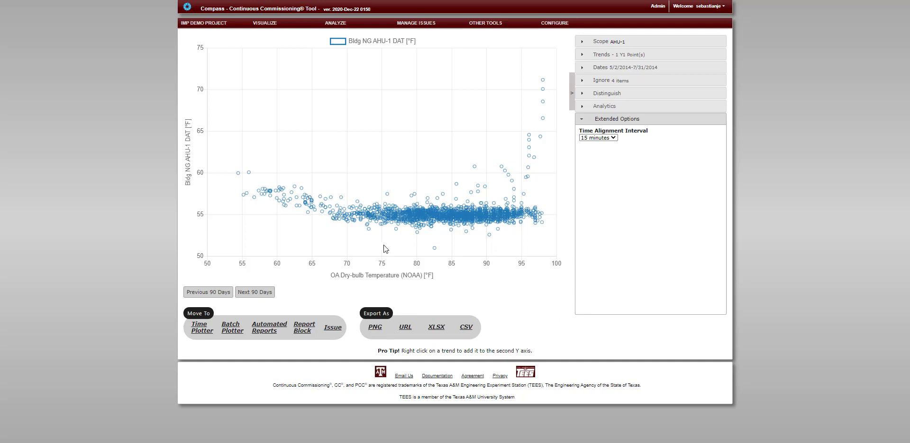
# Generate the XY plot's URL link, close it, and export the plot as an XLSX workbook.
pyautogui.click(405, 328)
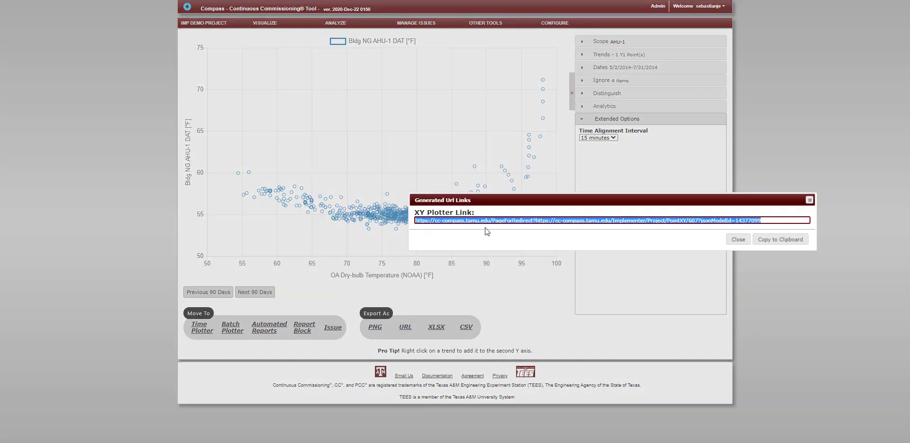
pyautogui.click(809, 200)
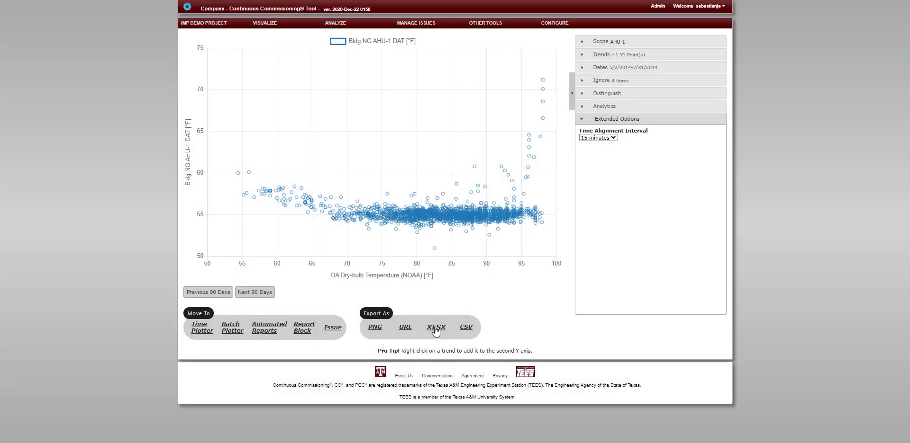
pyautogui.click(435, 332)
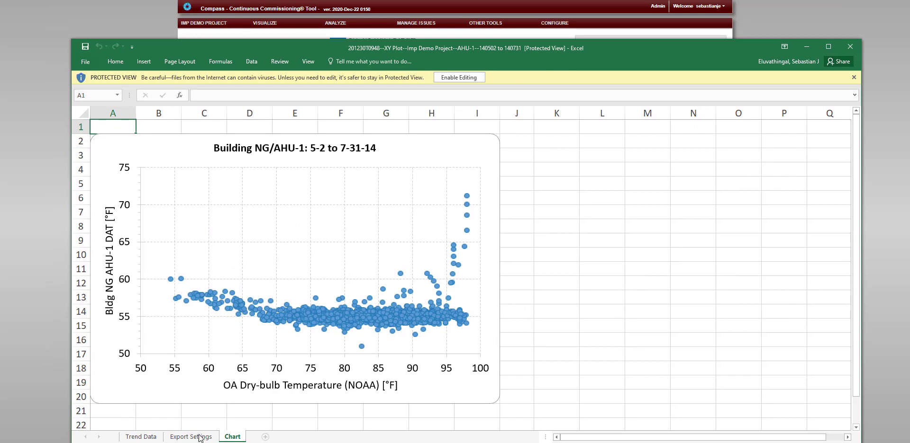
# Review the Export Settings and Trend Data sheets of the exported Excel workbook and enable editing of it.
pyautogui.click(199, 437)
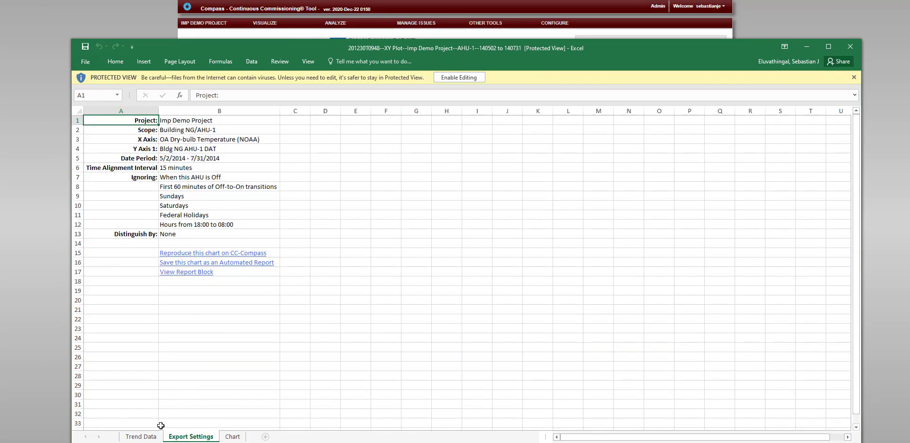
pyautogui.click(140, 437)
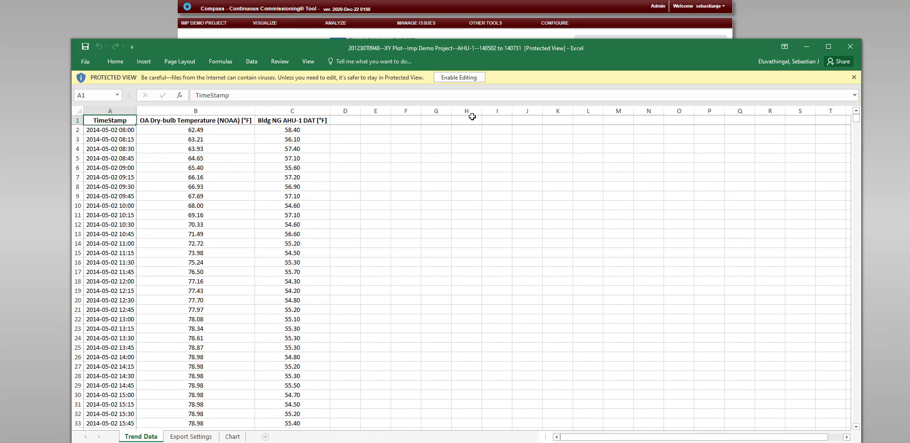
pyautogui.click(472, 78)
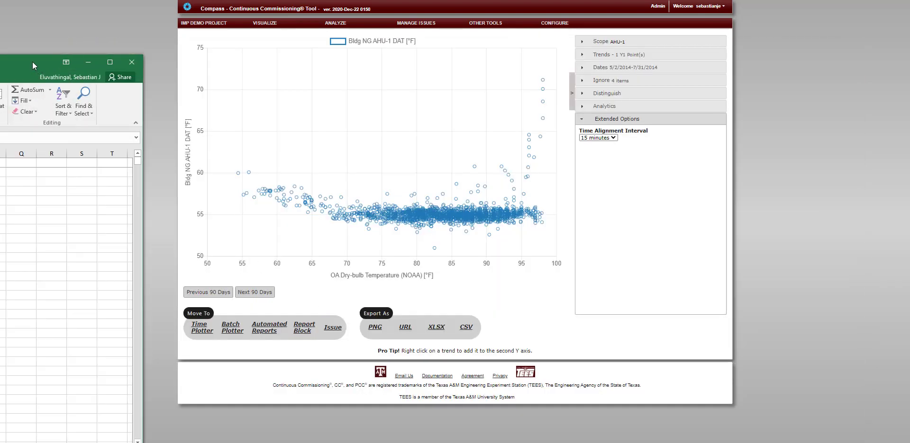
pyautogui.moveTo(32, 61); pyautogui.dragTo(796, 22)
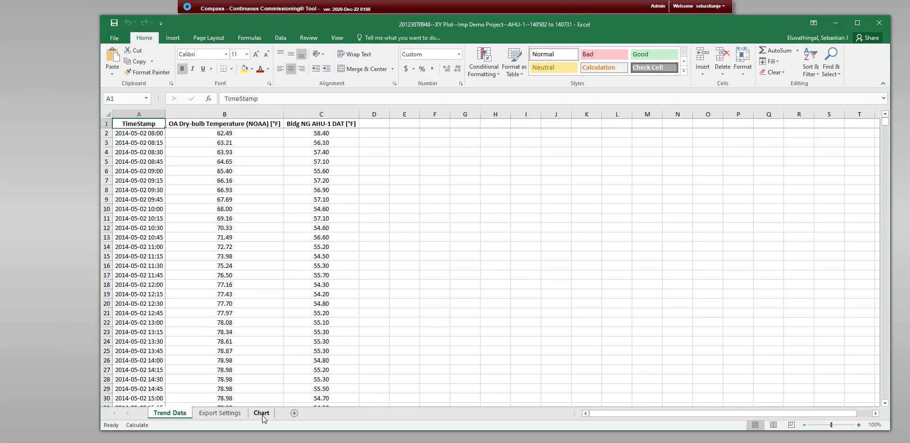
# Reproduce the chart on CC-Compass from the link in cell B15 of the workbook's Export Settings sheet.
pyautogui.click(261, 414)
pyautogui.click(220, 414)
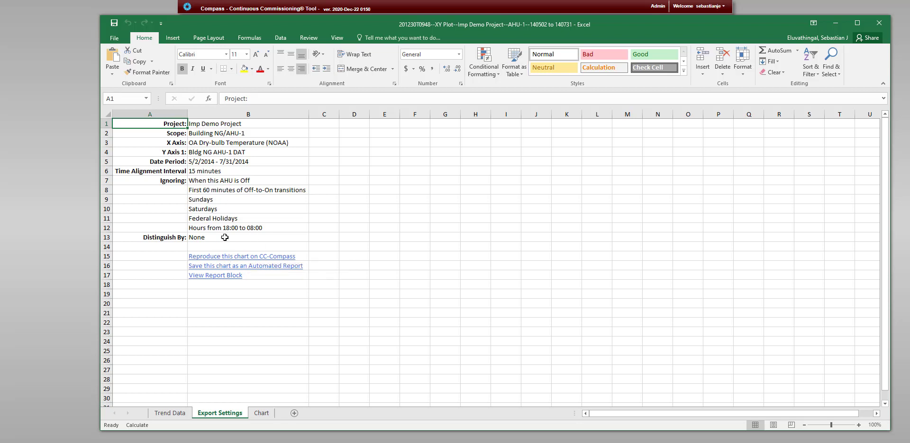
pyautogui.click(224, 259)
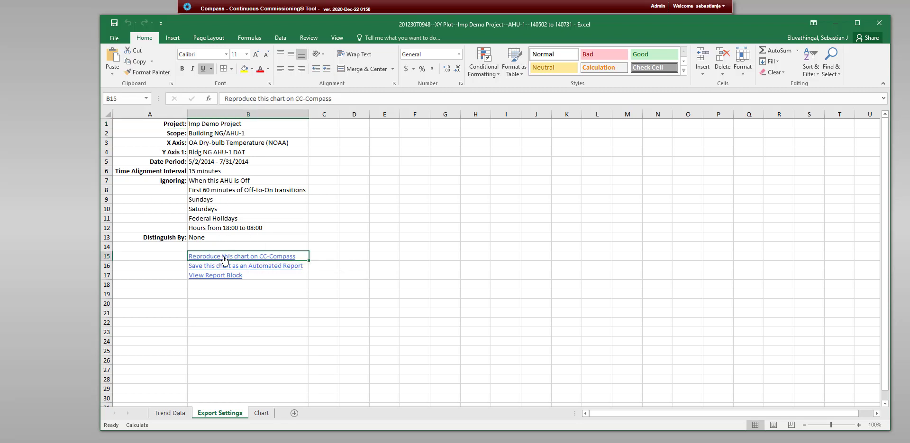
pyautogui.click(224, 258)
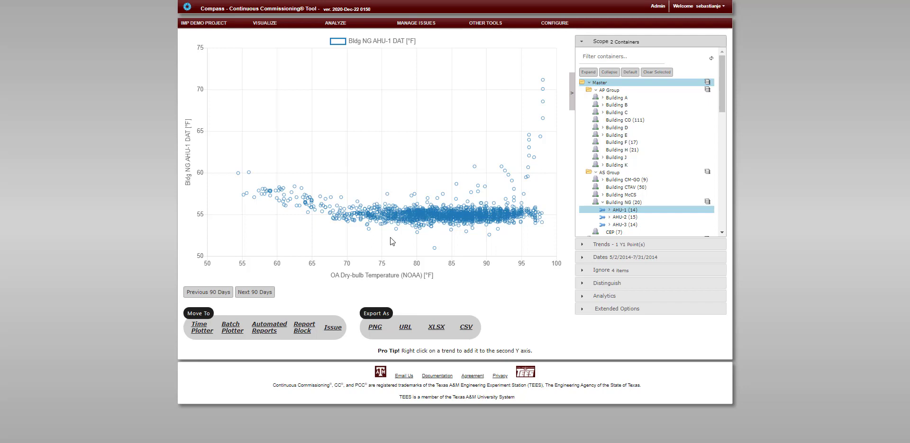
# View the plot's CSV data row options and the options for adding it to a new or existing issue, dismissing both.
pyautogui.click(466, 330)
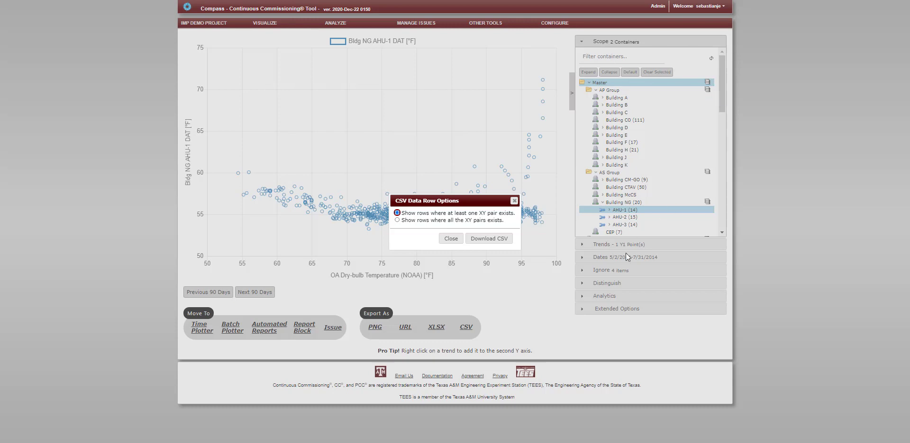
pyautogui.click(514, 201)
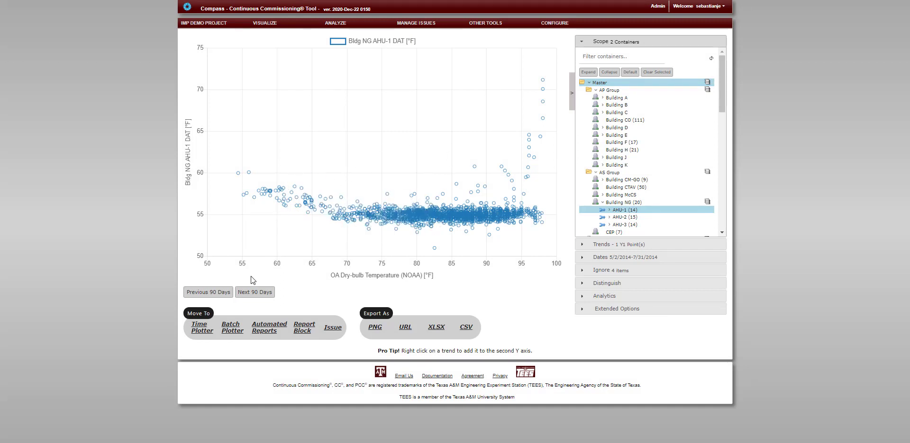
pyautogui.click(211, 328)
pyautogui.click(325, 332)
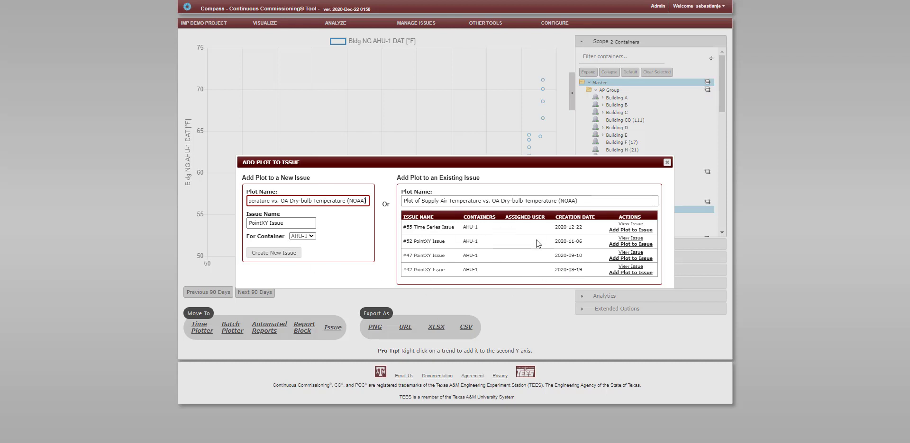
pyautogui.click(667, 164)
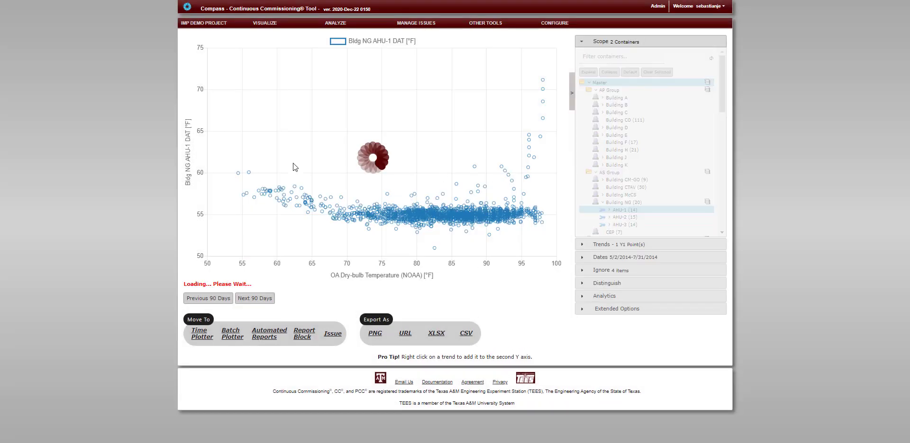